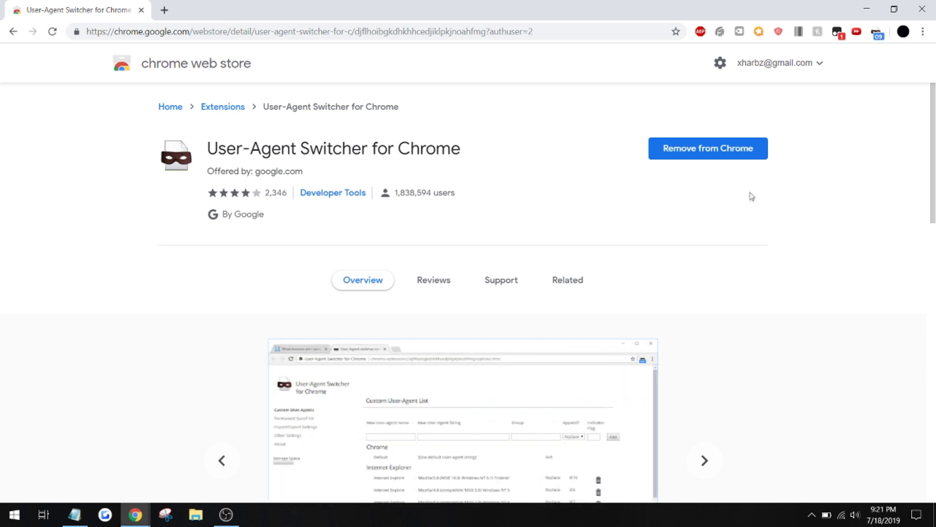
# - Open the context menu of the User-Agent Switcher toolbar icon
pyautogui.rightClick(876, 34)
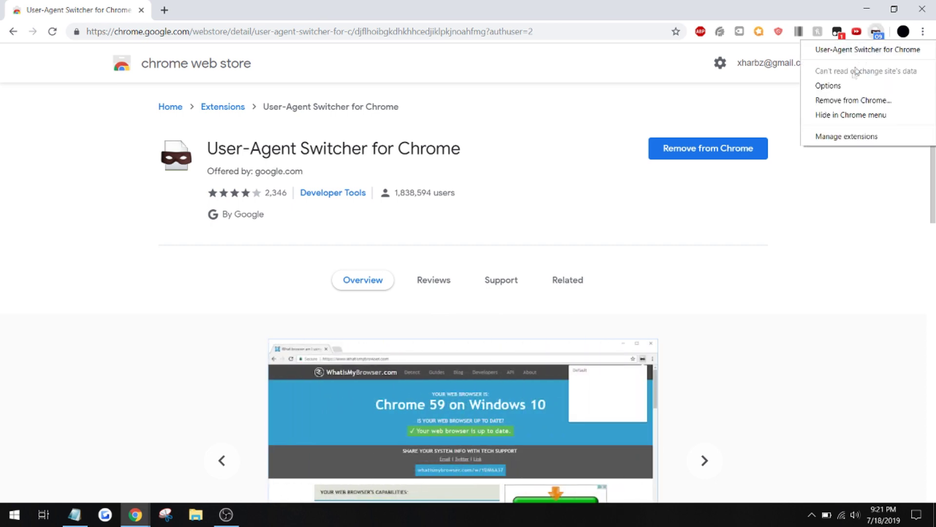
# - Open the extension's Options page, then bring up the Notepad instructions and copy the Opera string
pyautogui.click(828, 85)
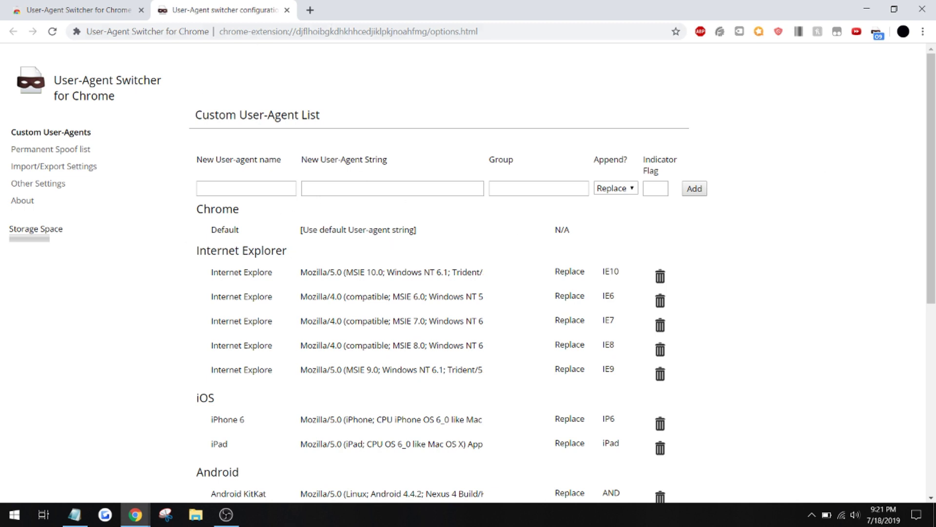
pyautogui.click(74, 520)
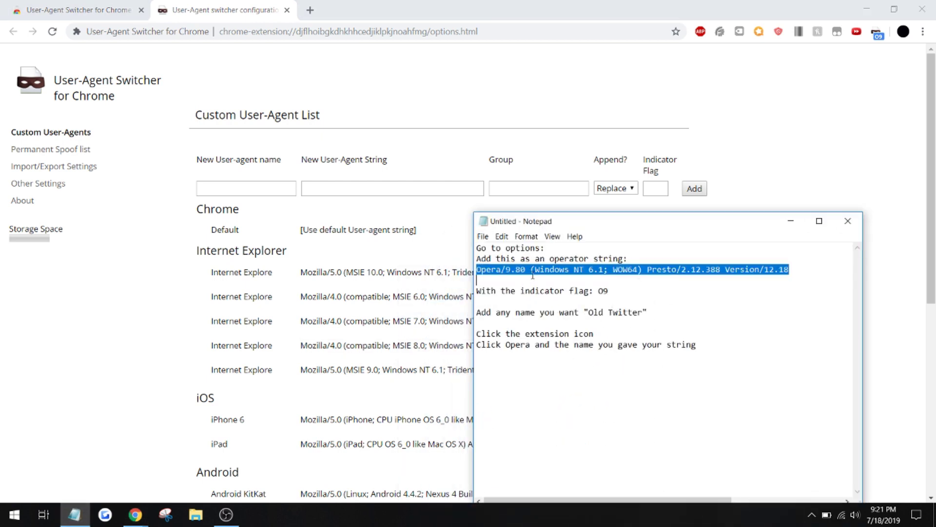
pyautogui.hotkey('ctrl', 'c')
# - Paste the Opera/9.80 string into the New User-Agent String field
pyautogui.rightClick(537, 269)
pyautogui.click(477, 304)
pyautogui.click(368, 189)
pyautogui.hotkey('ctrl', 'v')
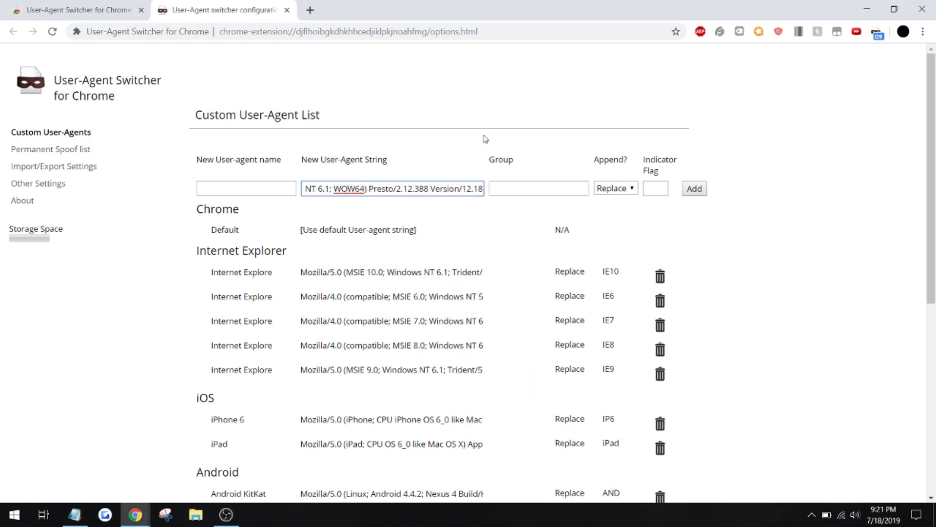
# - Enter Opera as group, O9 as indicator flag, and Old Twitter as the name
pyautogui.click(656, 188)
pyautogui.write('Opera')
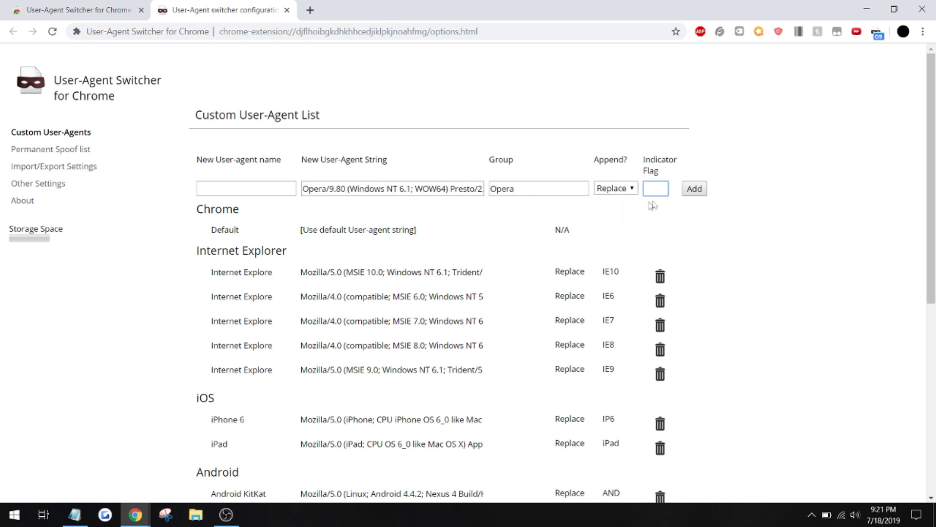
pyautogui.click(78, 516)
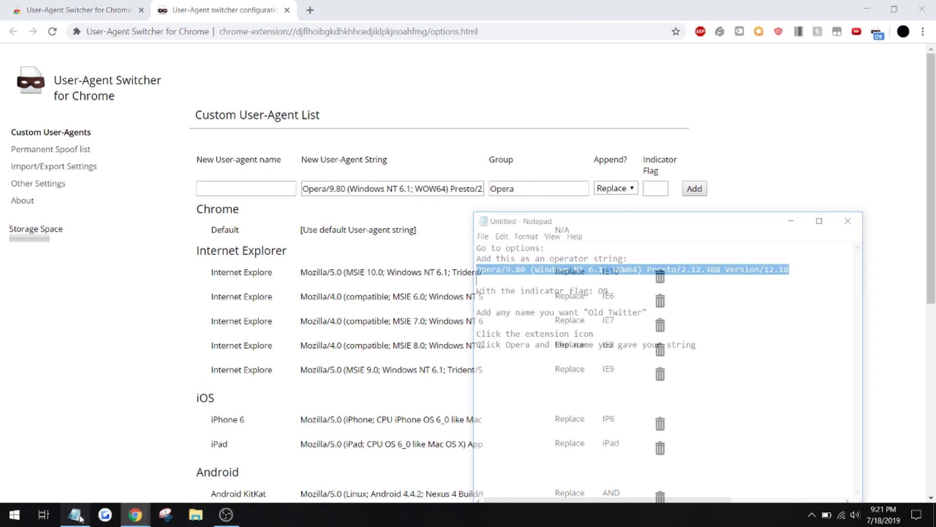
pyautogui.click(659, 187)
pyautogui.write('O9')
pyautogui.click(220, 187)
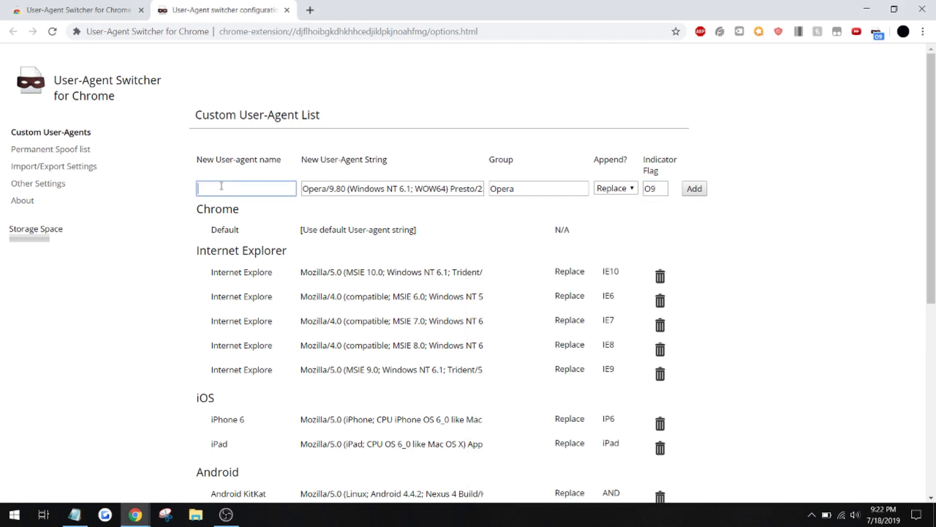
pyautogui.write('Old Twitter')
pyautogui.scroll(-1, 837, 188)
pyautogui.scroll(-5, 468, 278)
pyautogui.click(334, 268)
pyautogui.moveTo(931, 293); pyautogui.dragTo(921, 77)
# - Select Old Twitter under the Opera group in the extension's dropdown
pyautogui.click(880, 34)
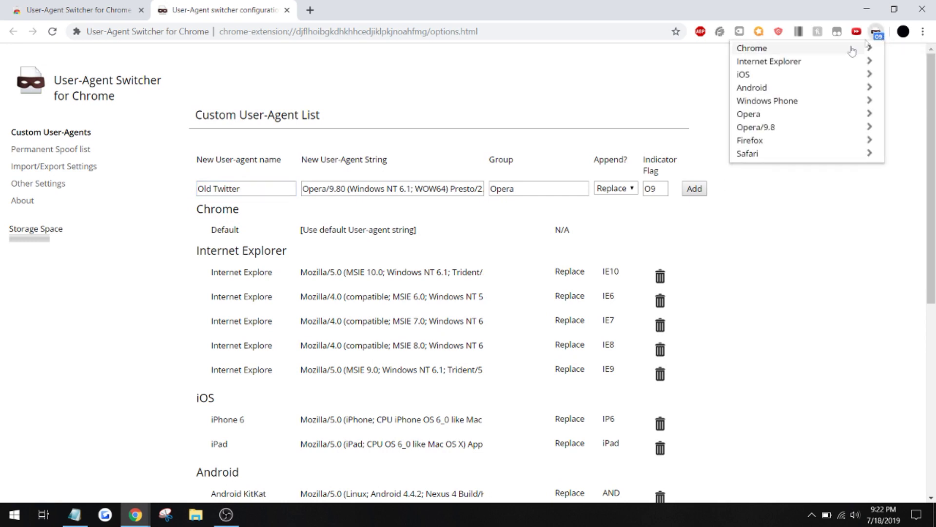
pyautogui.click(759, 115)
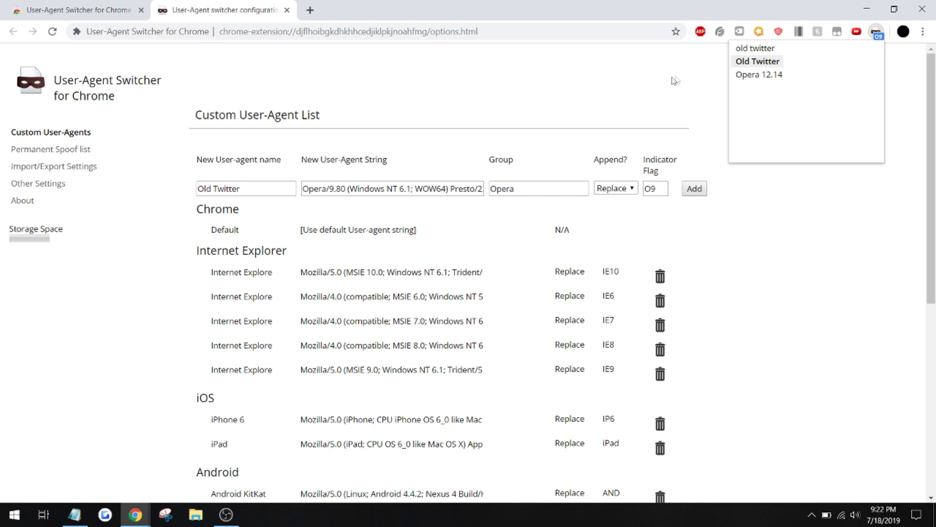
pyautogui.click(633, 84)
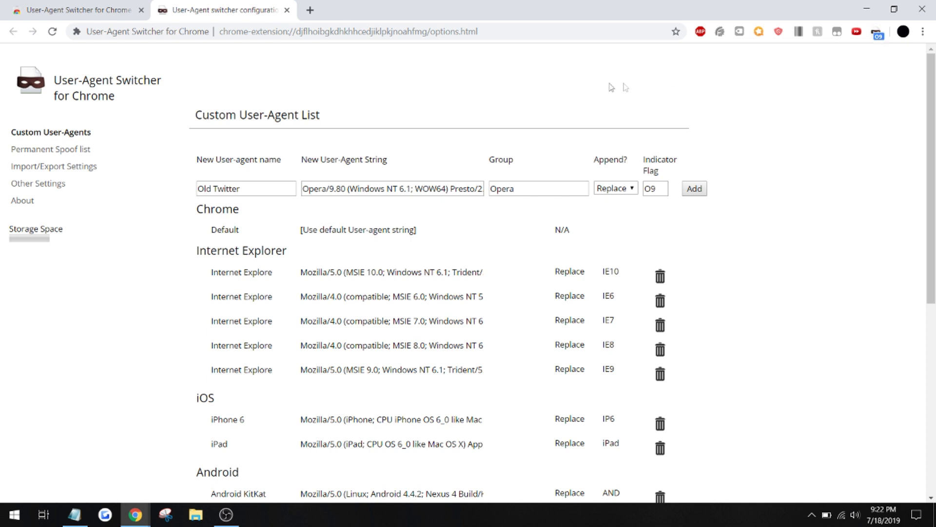